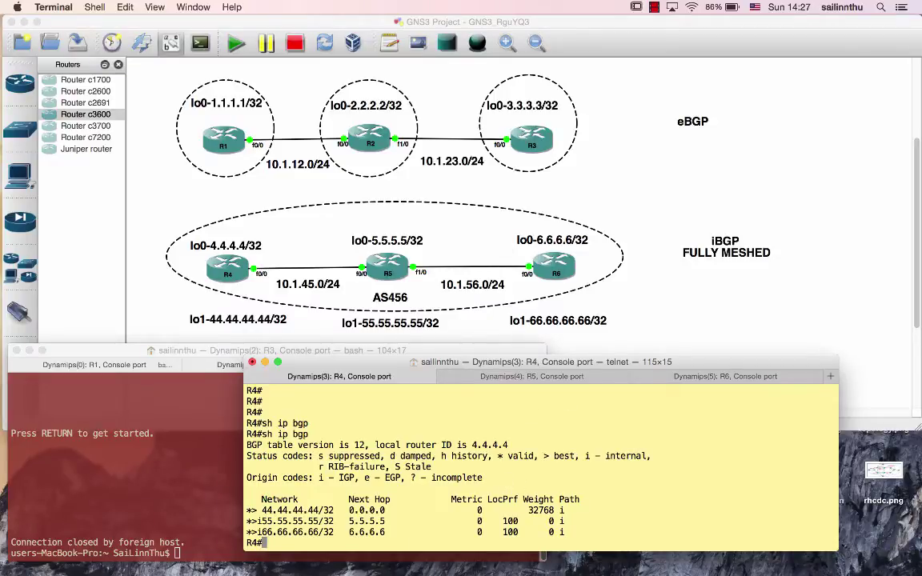
mouse_move(396, 370)
left_mouse_down()
mouse_move(395, 429)
mouse_move(392, 378)
left_mouse_up()
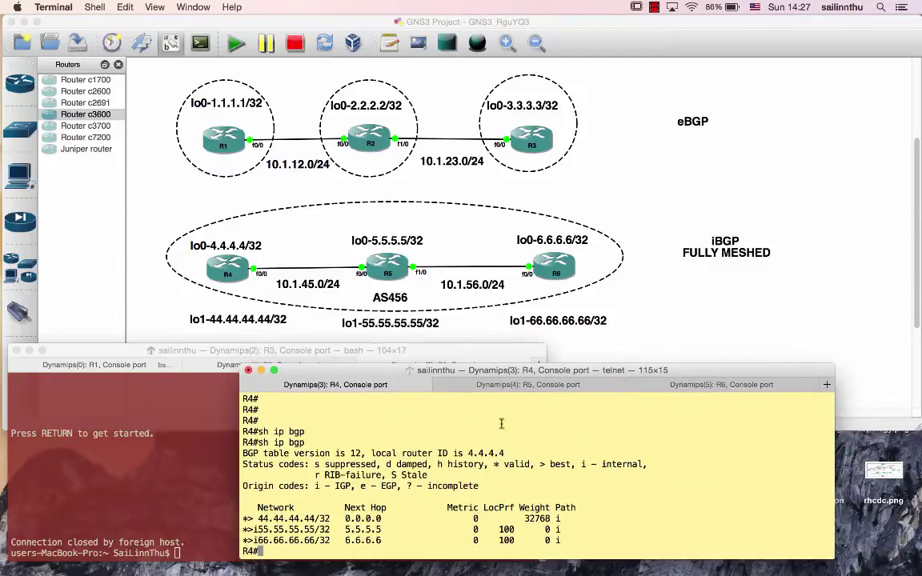
key("ctrl+Tab")
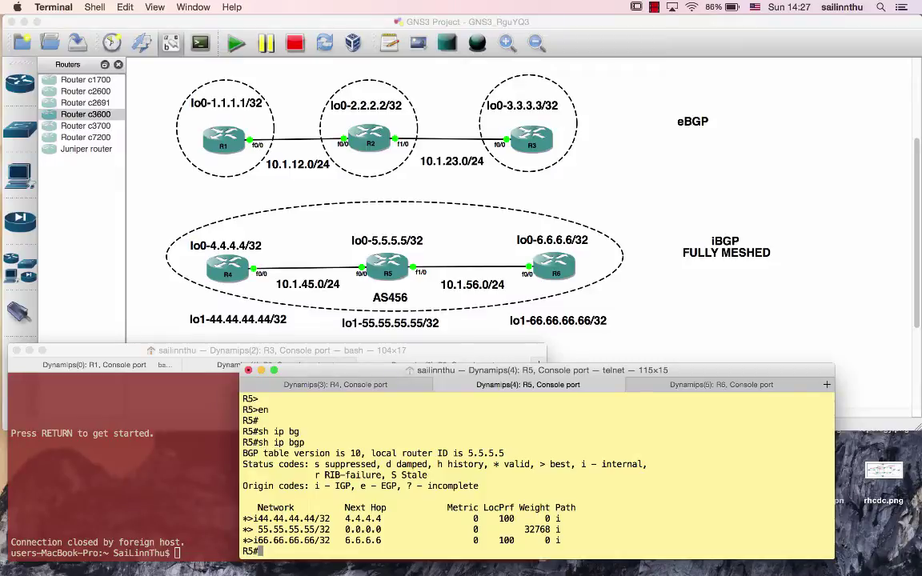
key("ctrl+Tab")
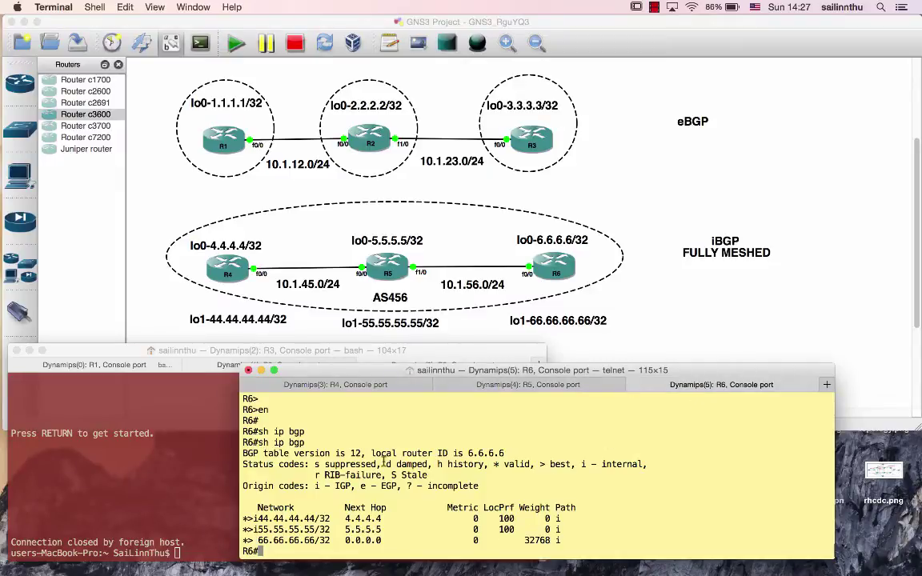
left_click(360, 387)
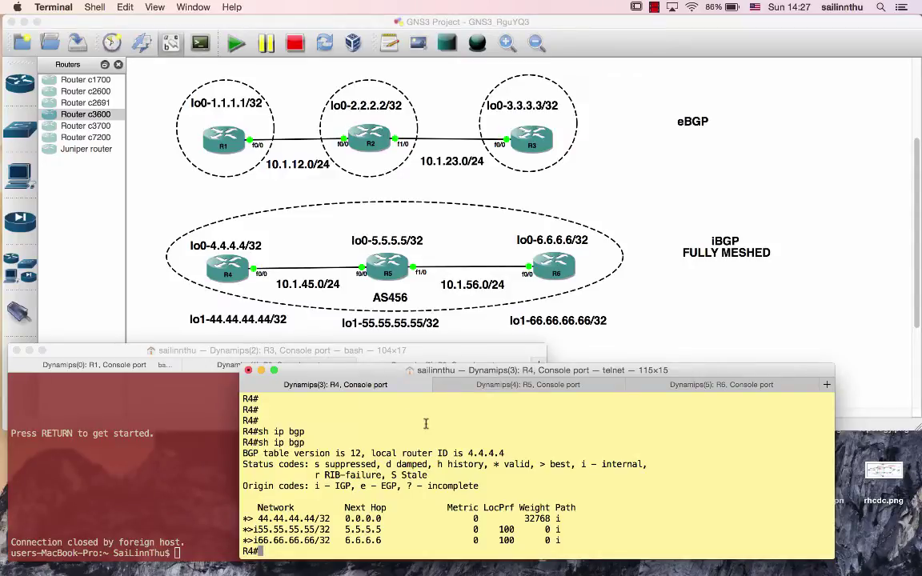
left_click_drag(258, 442, 306, 441)
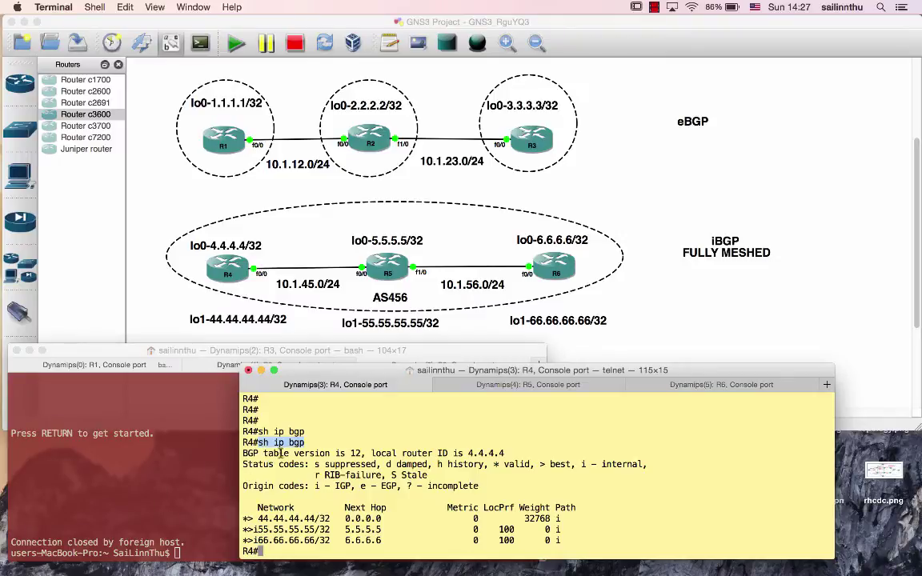
left_click(307, 438)
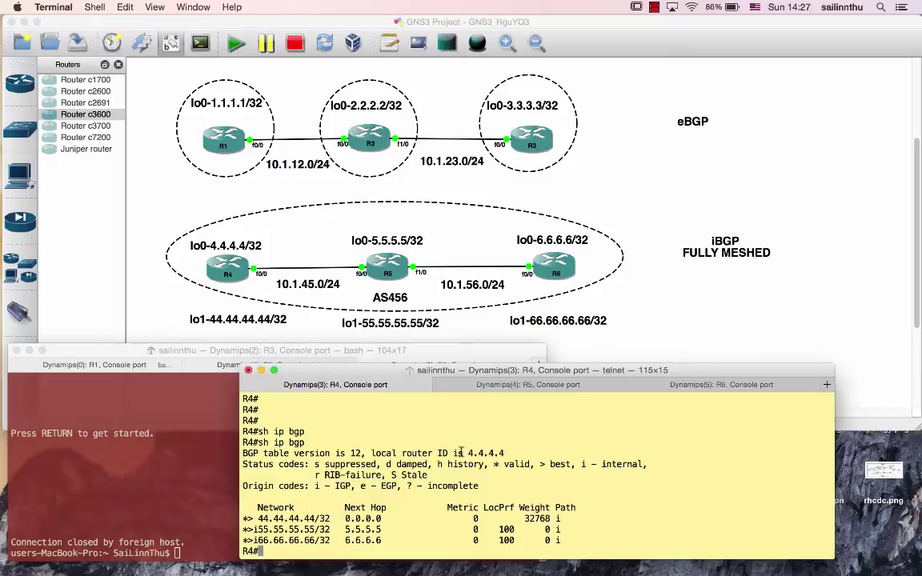
left_click_drag(463, 453, 507, 453)
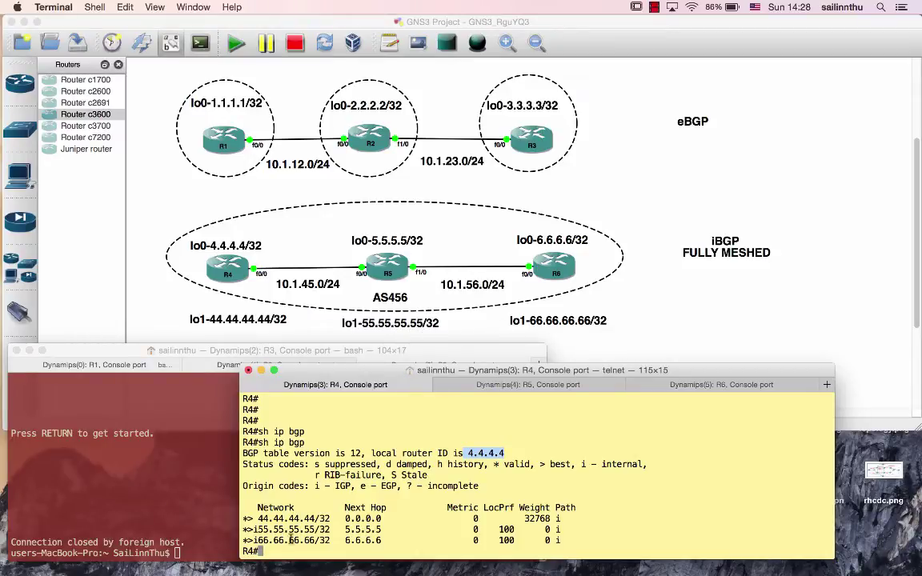
left_click(255, 524)
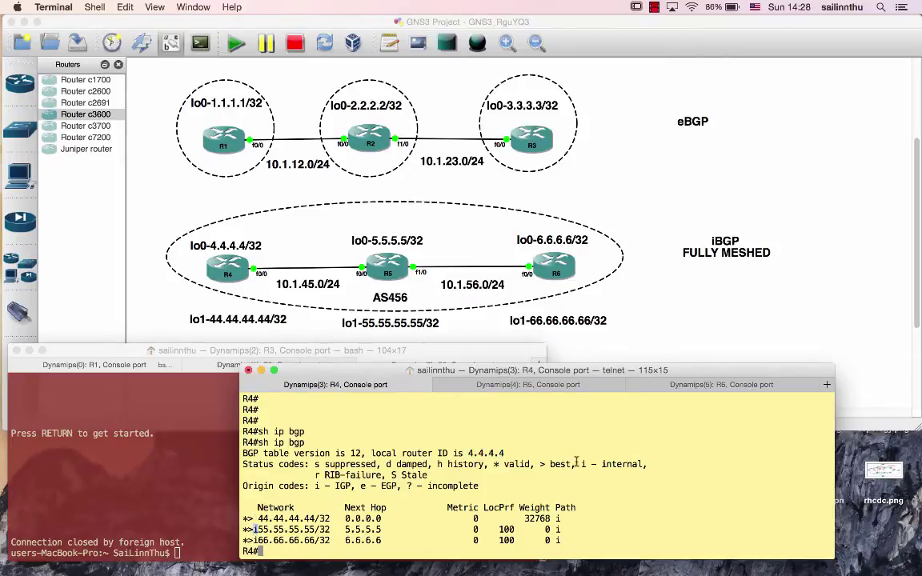
left_click_drag(575, 463, 647, 462)
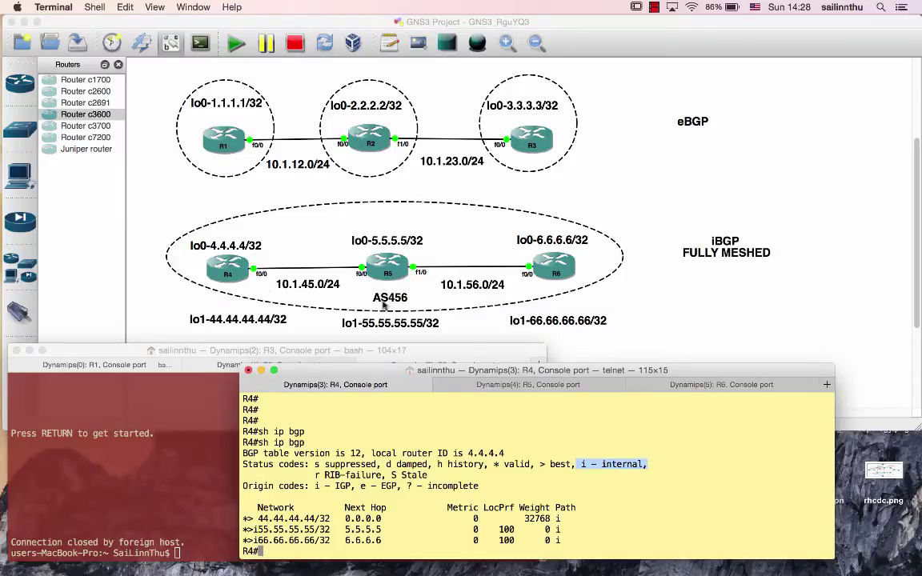
left_click(254, 529)
left_click_drag(254, 529, 247, 529)
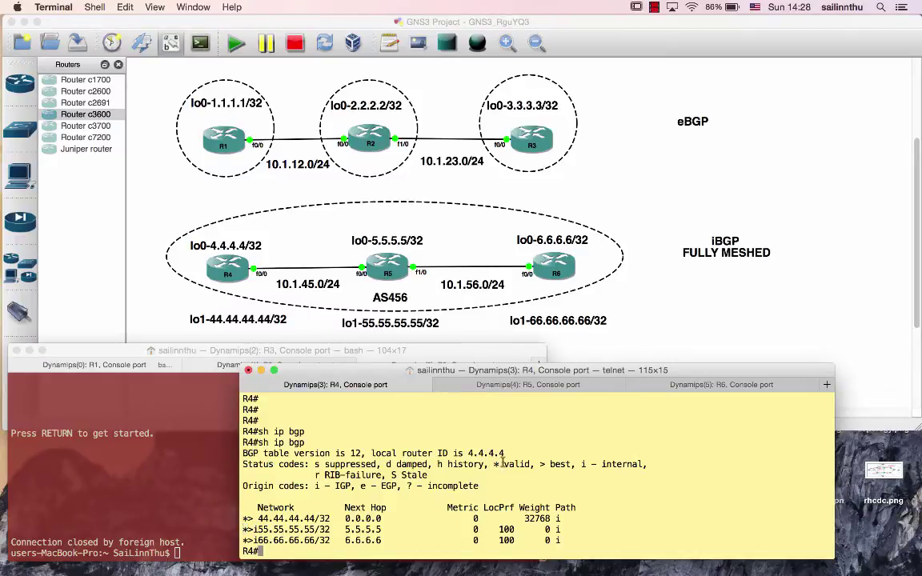
left_click_drag(494, 464, 512, 464)
left_click_drag(511, 463, 506, 462)
left_click_drag(540, 464, 568, 465)
left_click(567, 465)
mouse_move(257, 519)
left_mouse_down()
mouse_move(325, 516)
mouse_move(257, 508)
left_mouse_up()
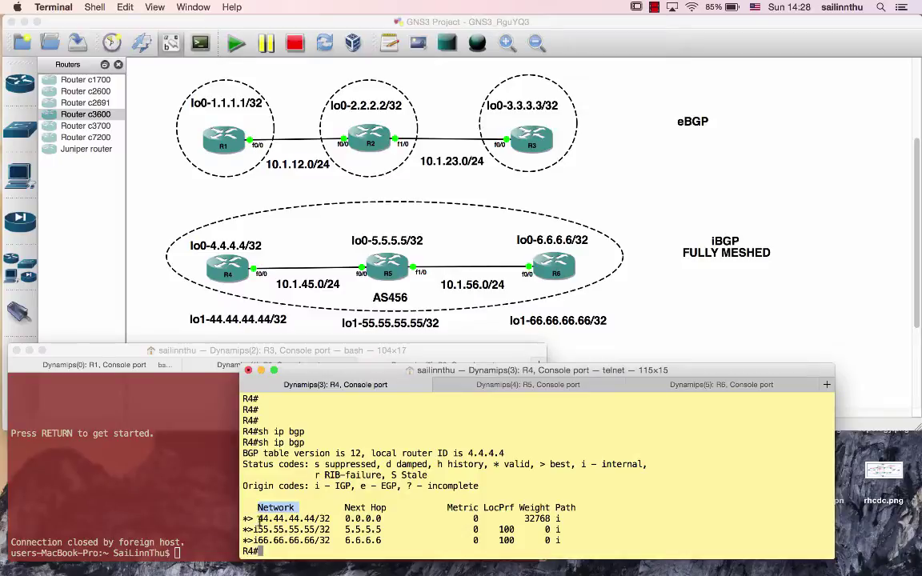
Step: Highlight R4's 44.44.44.44/32 network and its next hops 0.0.0.0, 5.5.5.5 and 6.6.6.6
left_click_drag(258, 519, 327, 520)
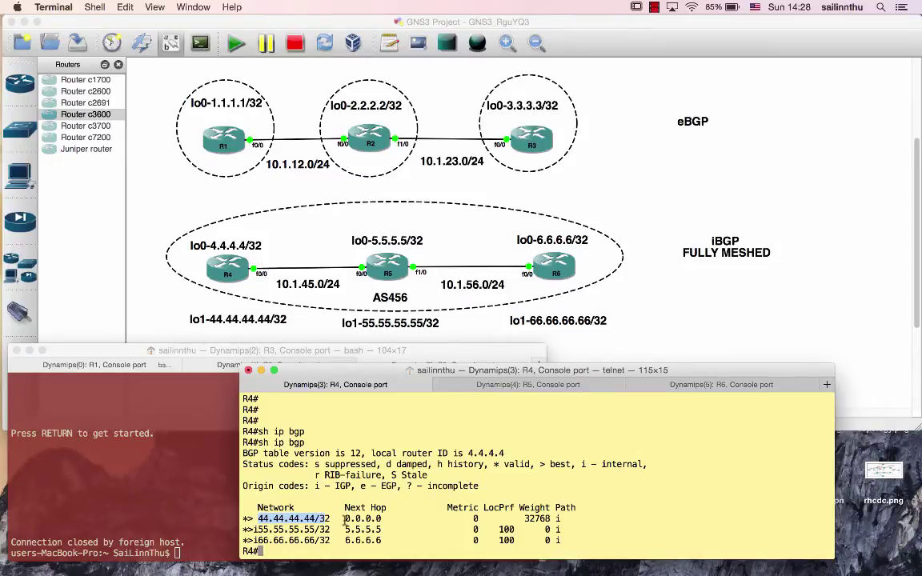
left_click_drag(345, 518, 385, 519)
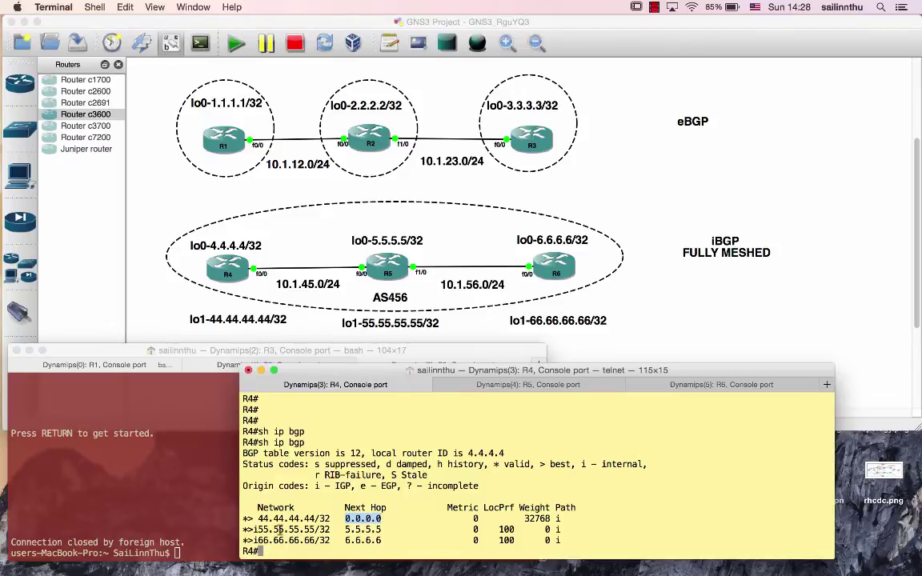
left_click_drag(261, 529, 382, 529)
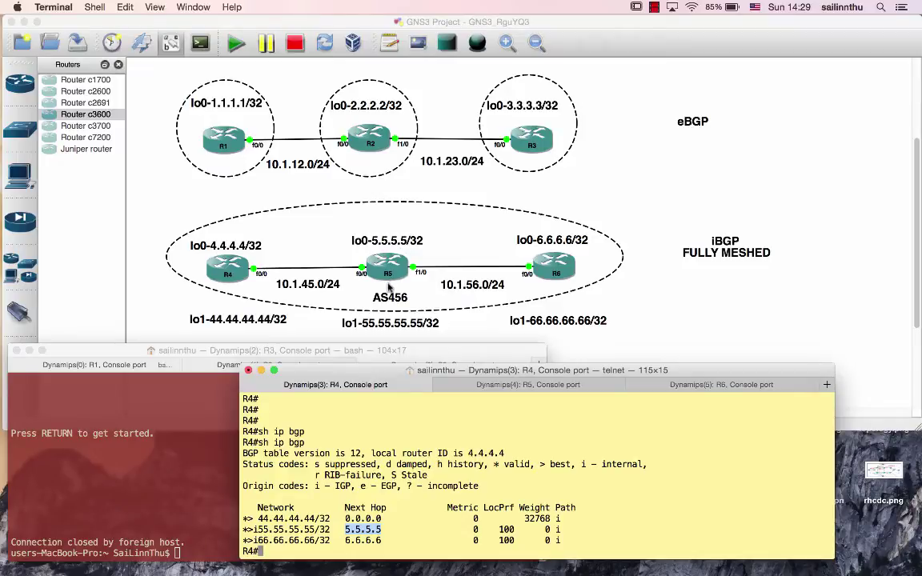
double_click(349, 541)
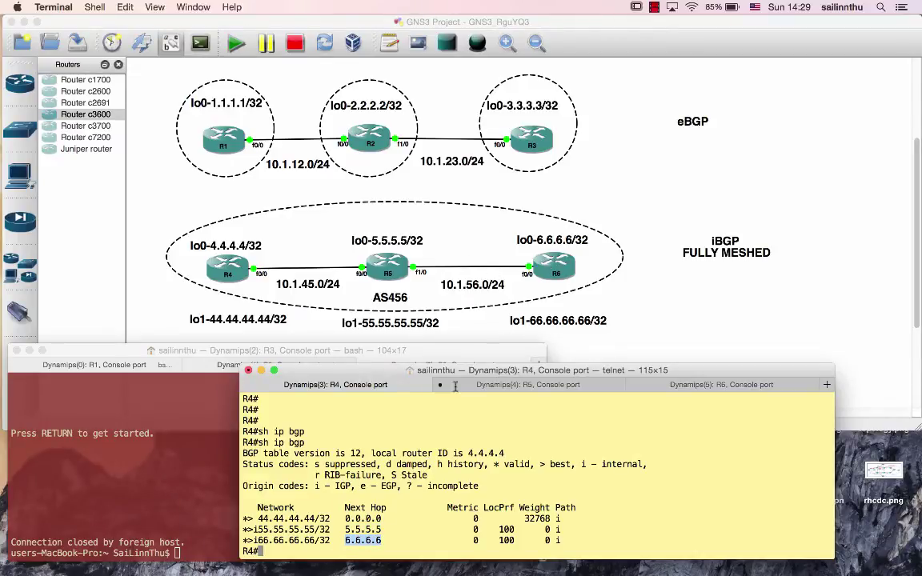
left_click(346, 519)
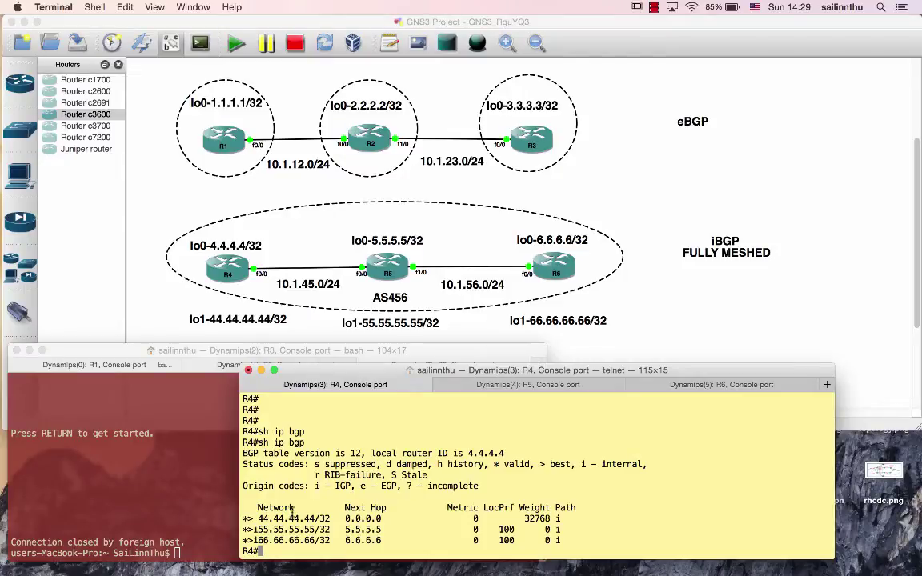
left_click_drag(347, 519, 381, 541)
left_click(348, 519)
Step: Highlight R4's Metric and Weight column headers, then bring up R5's BGP table
left_click_drag(446, 508, 508, 507)
left_click_drag(519, 507, 576, 508)
left_click_drag(520, 508, 550, 511)
key("super+shift+bracketright")
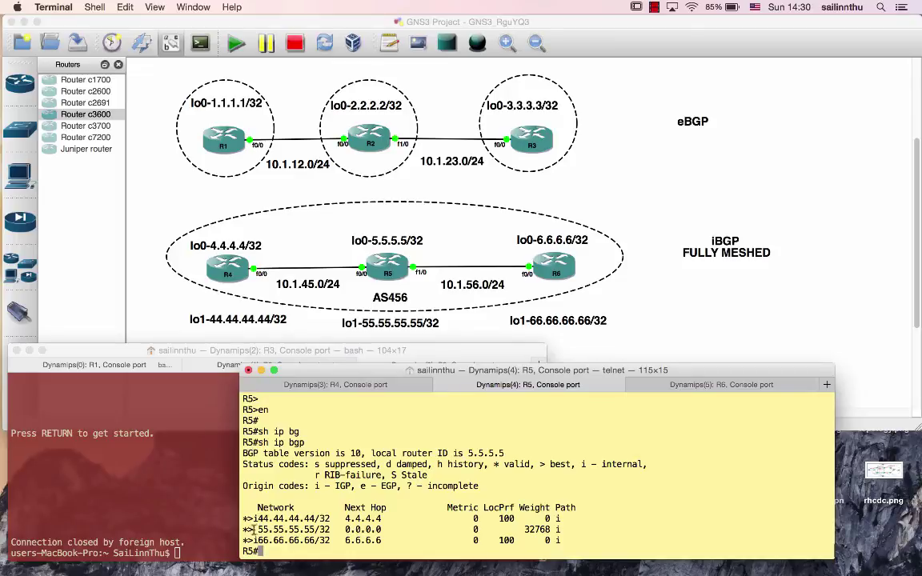
Step: Highlight R5's local 55.55.55.55/32 and learned 44.44.44.44/32 routes, then switch to R6's table
left_click_drag(256, 529, 386, 529)
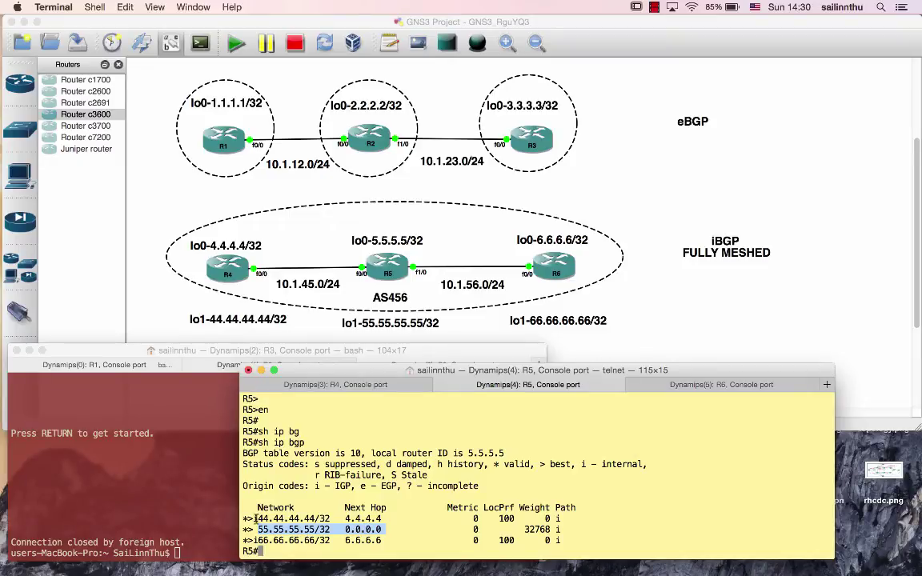
left_click_drag(252, 519, 381, 519)
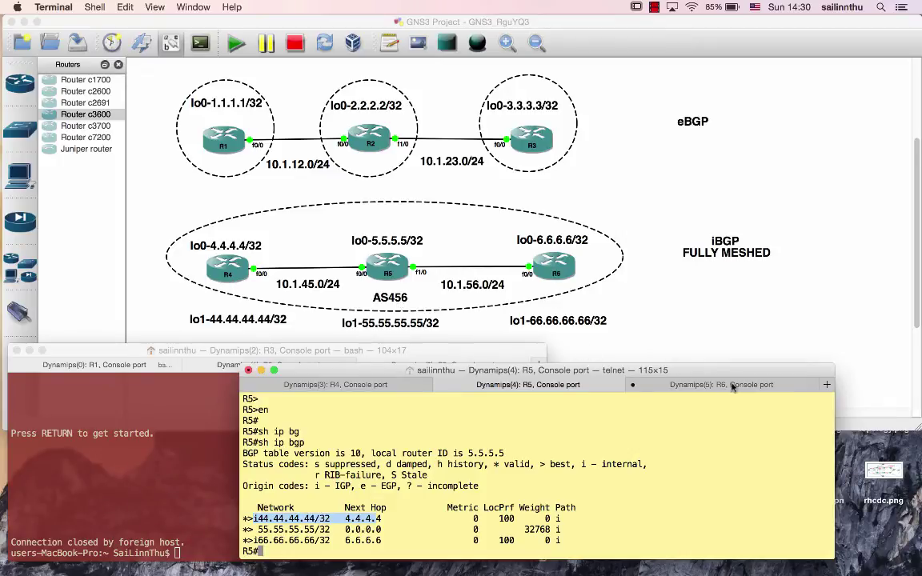
left_click(480, 504)
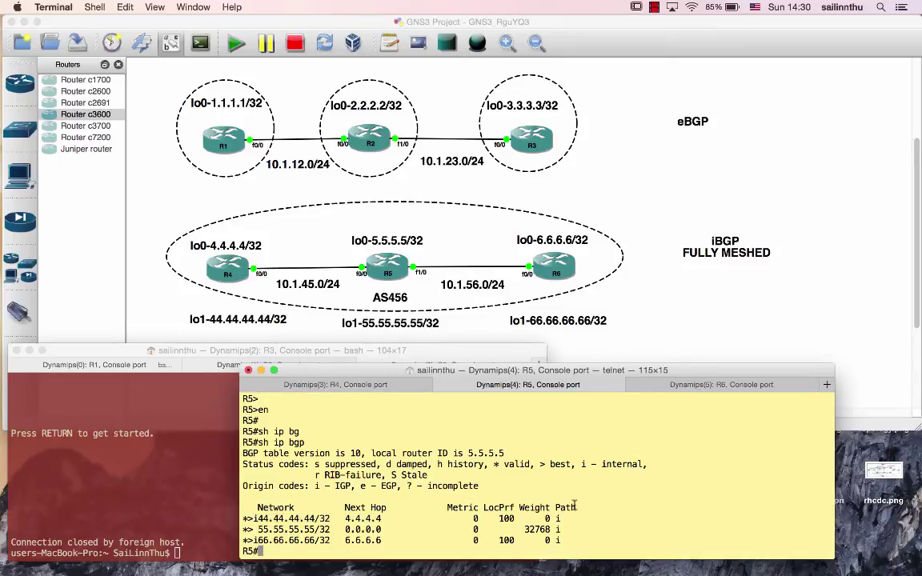
left_click(656, 385)
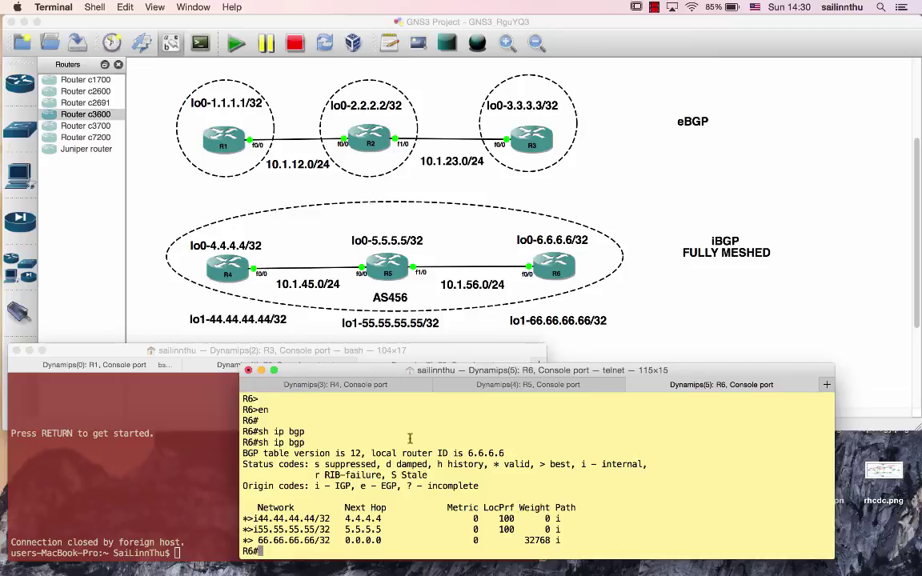
Step: On R4, highlight the Weight header and local 44.44.44.44/32 route's 32768 weight
left_click(328, 385)
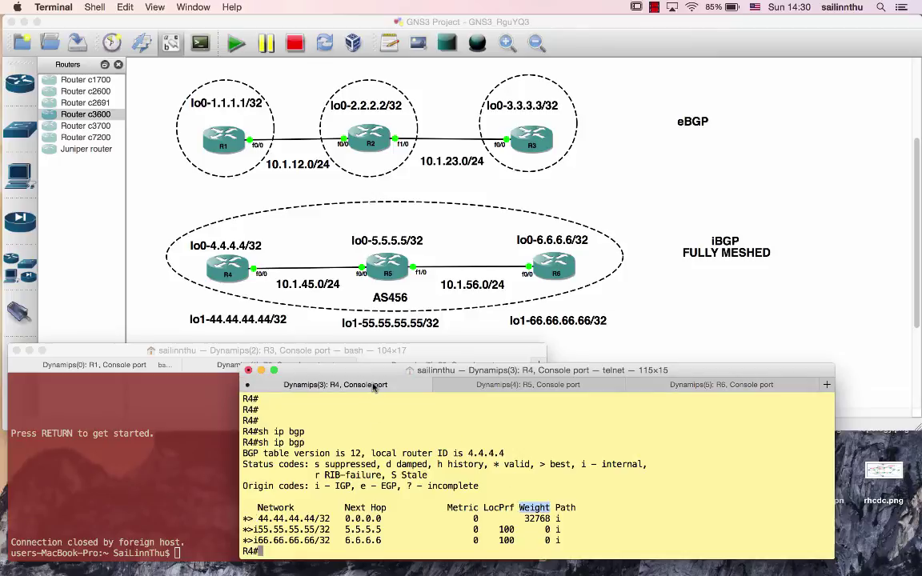
left_click(527, 512)
left_click_drag(519, 507, 551, 508)
left_click_drag(257, 519, 330, 519)
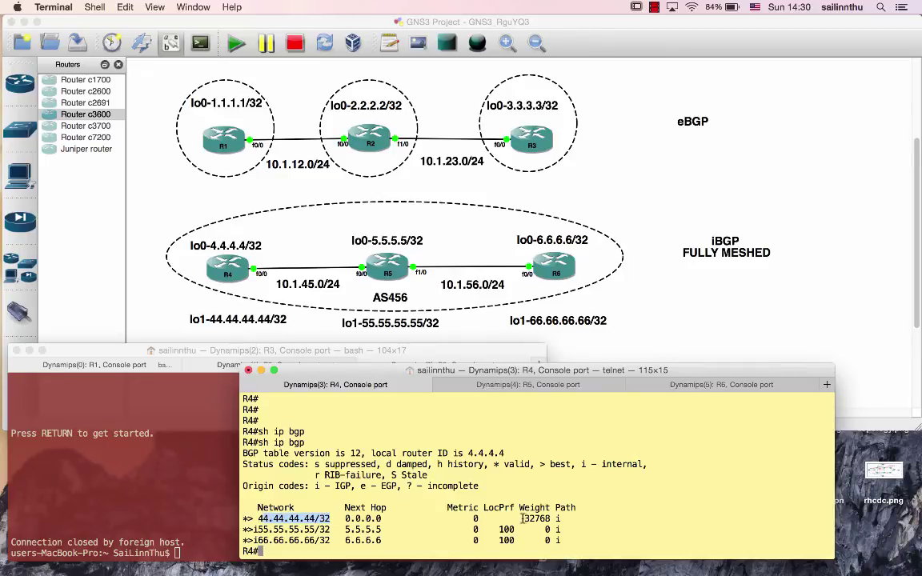
left_click_drag(525, 518, 551, 519)
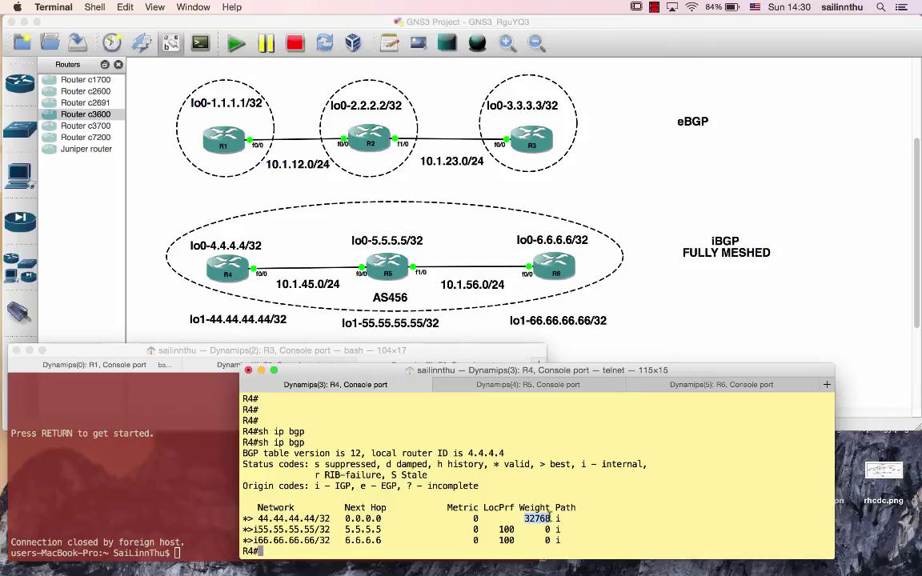
Step: Highlight the 32768 weight on R5's 55.55.55.55/32 and R6's local routes, then return to R4
left_click(544, 386)
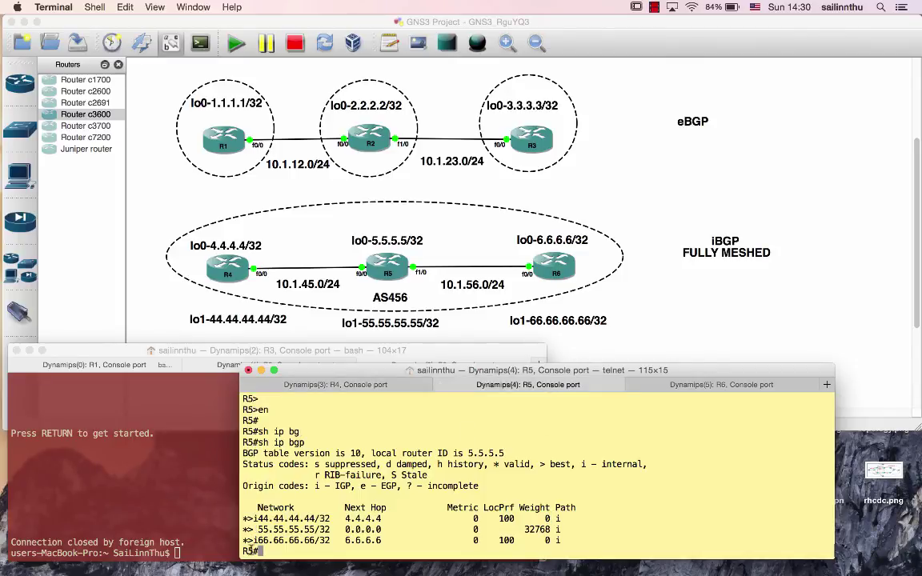
left_click_drag(258, 529, 395, 530)
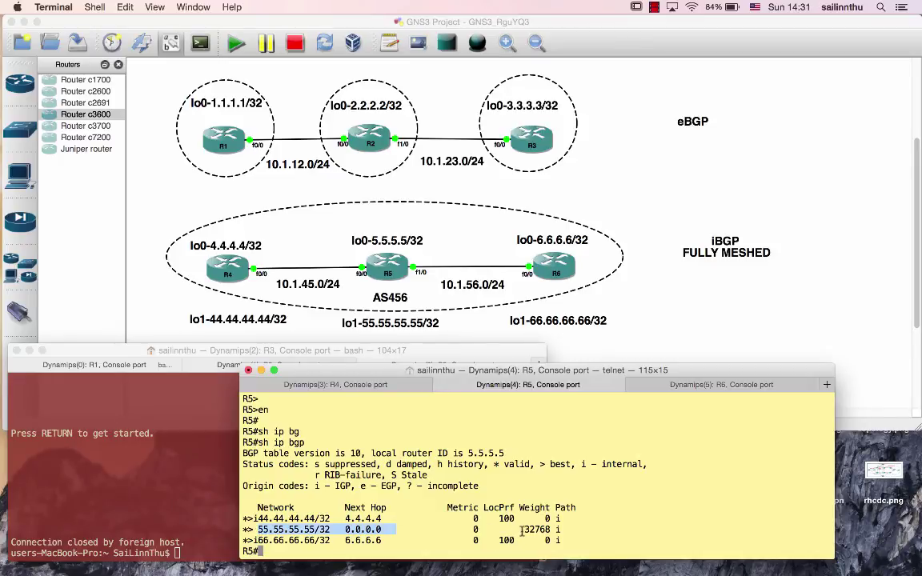
left_click_drag(523, 530, 552, 530)
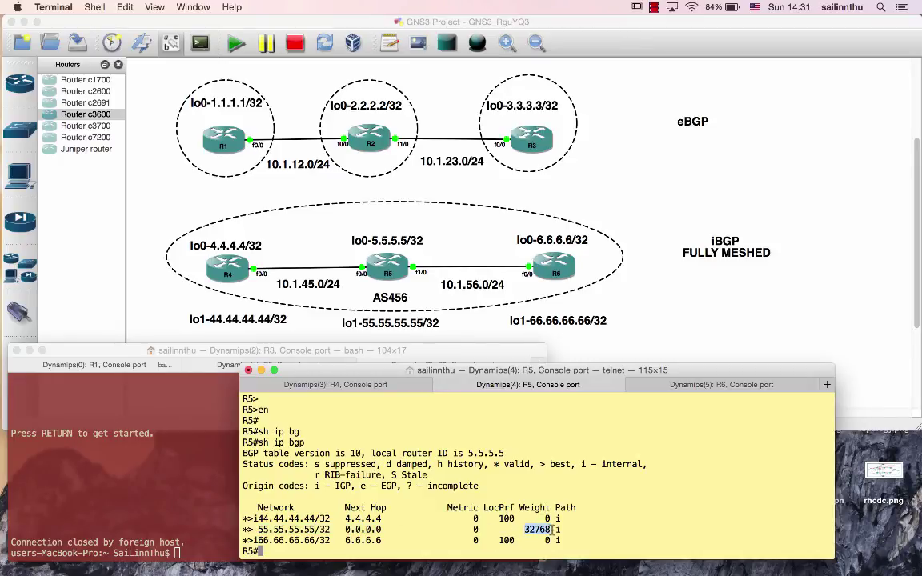
left_click(721, 386)
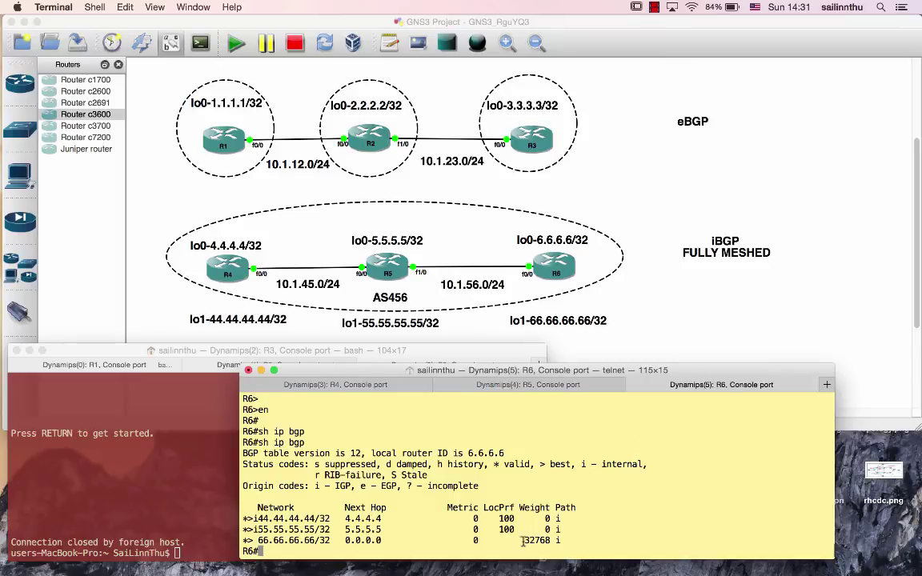
left_click_drag(523, 542, 551, 543)
left_click(555, 385)
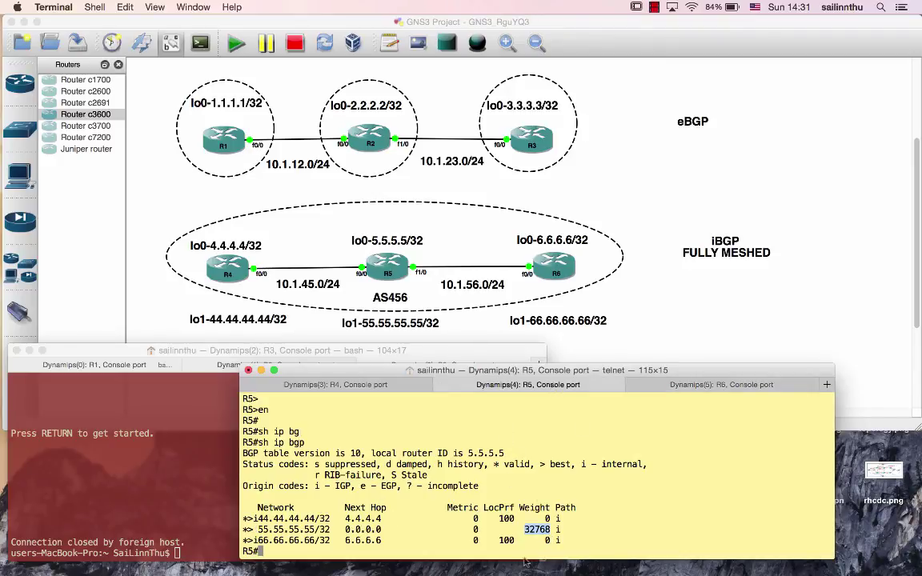
left_click(692, 385)
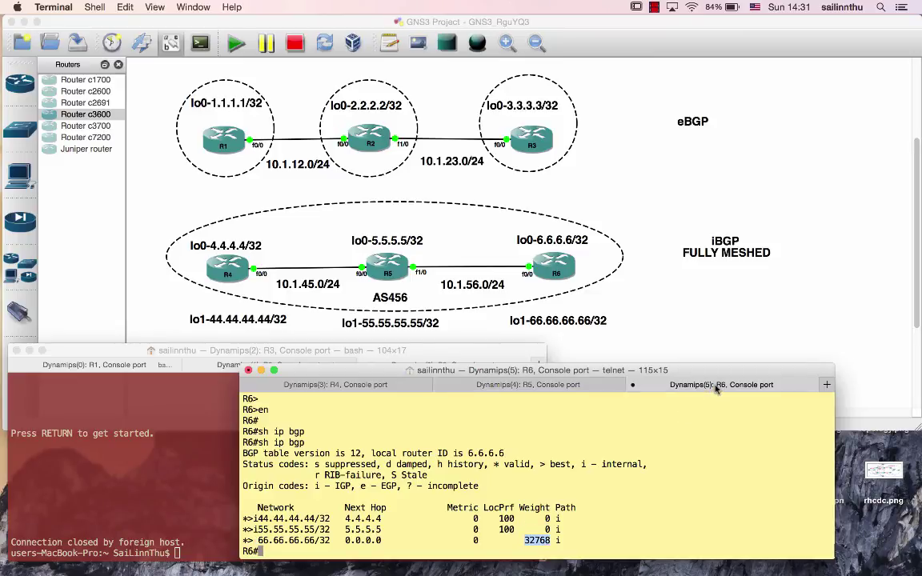
left_click(340, 385)
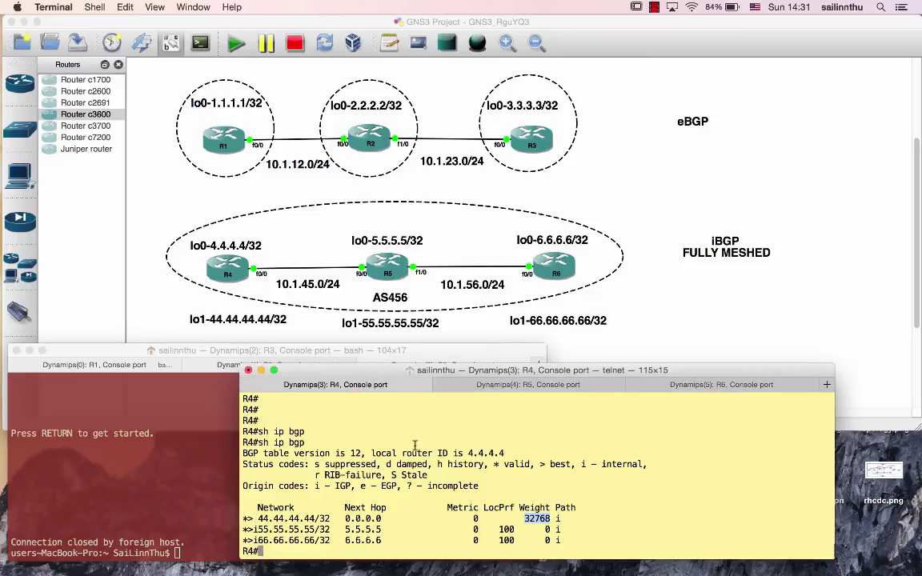